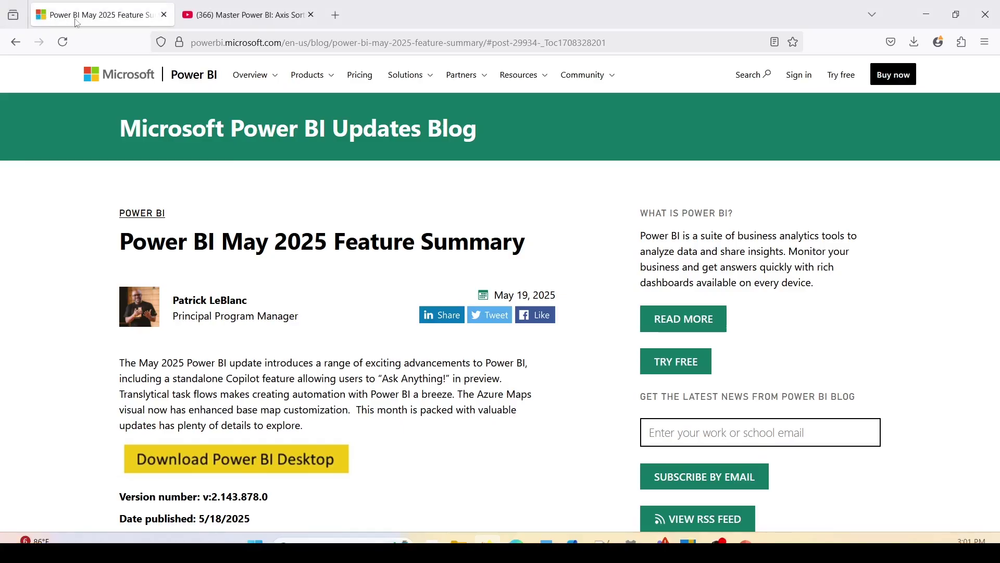
# - Glance at the axis-sorting video, then scroll the May 2025 feature summary to its Reporting contents
pyautogui.click(245, 21)
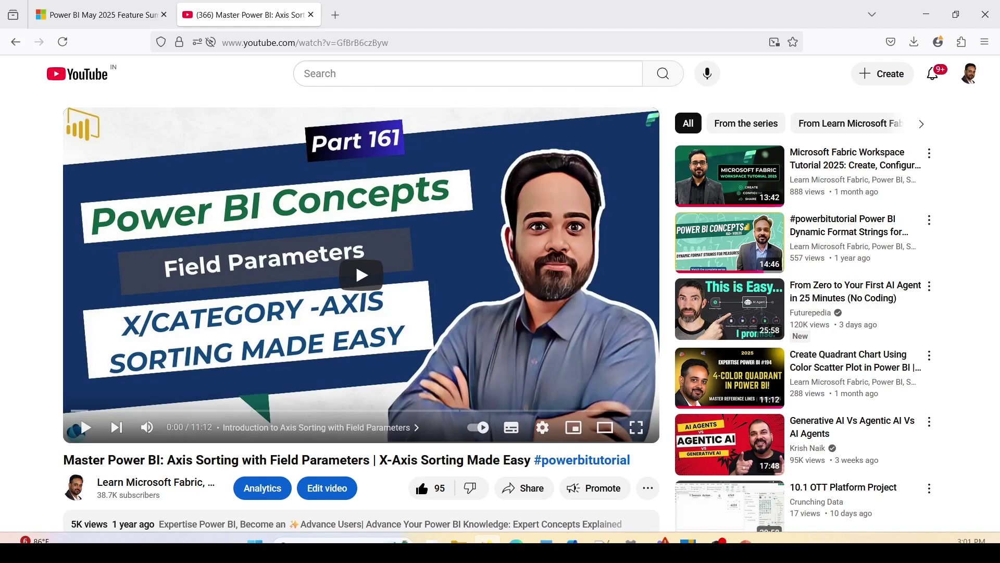
pyautogui.click(115, 23)
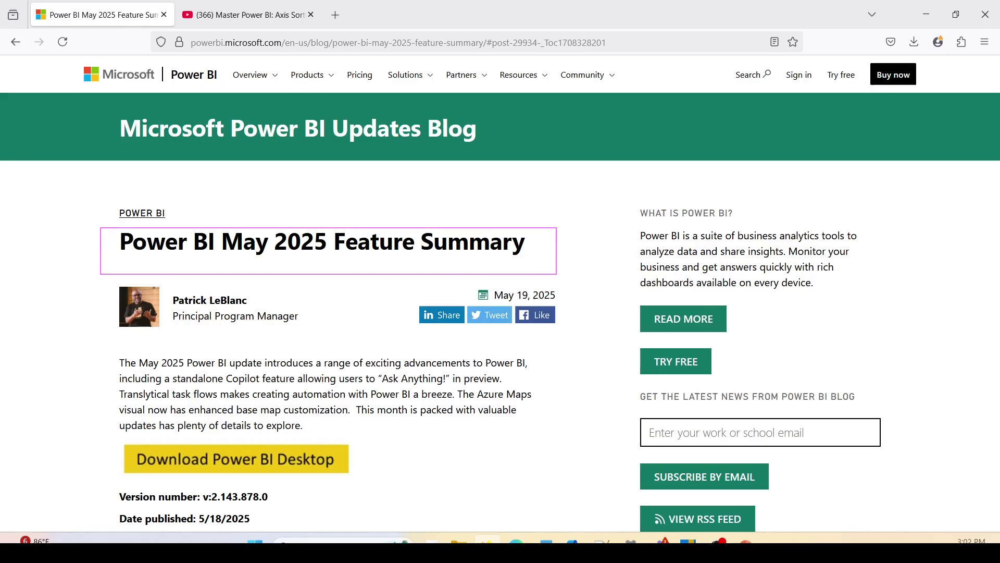
pyautogui.scroll(-7, 296, 270)
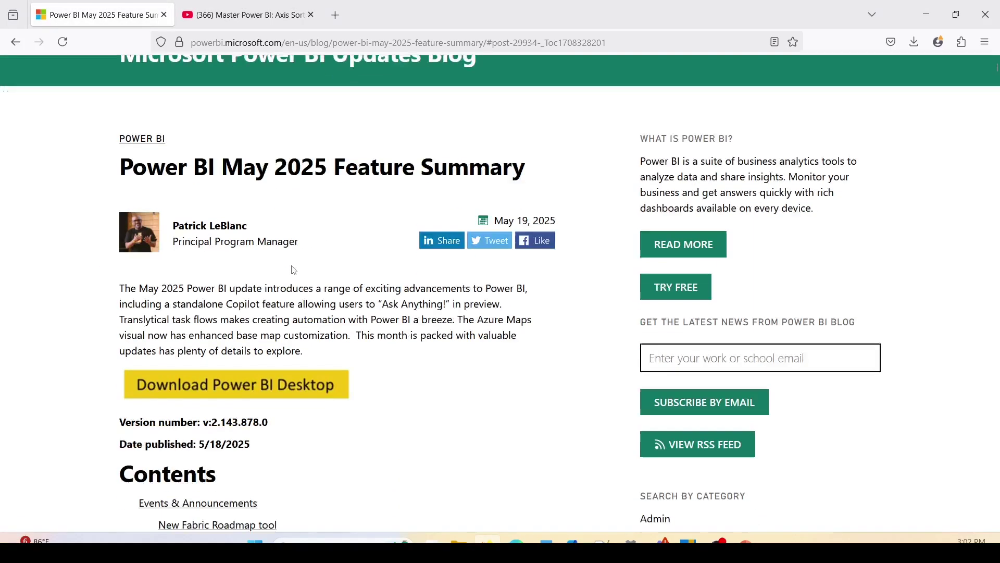
pyautogui.scroll(-5, 294, 271)
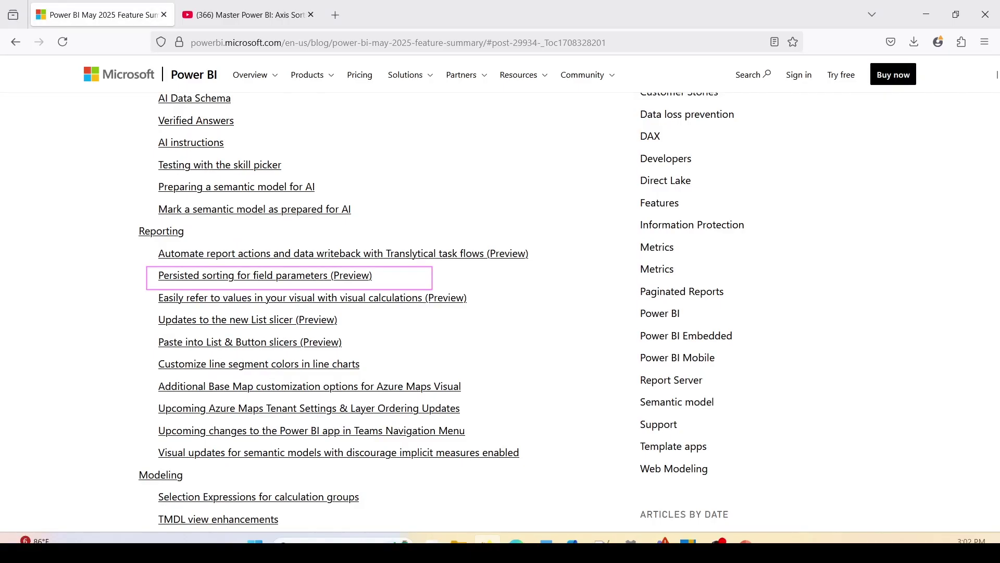
# - Read the Persisted sorting for field parameters section's before-and-after comparison, then switch to Power BI Desktop
pyautogui.click(352, 280)
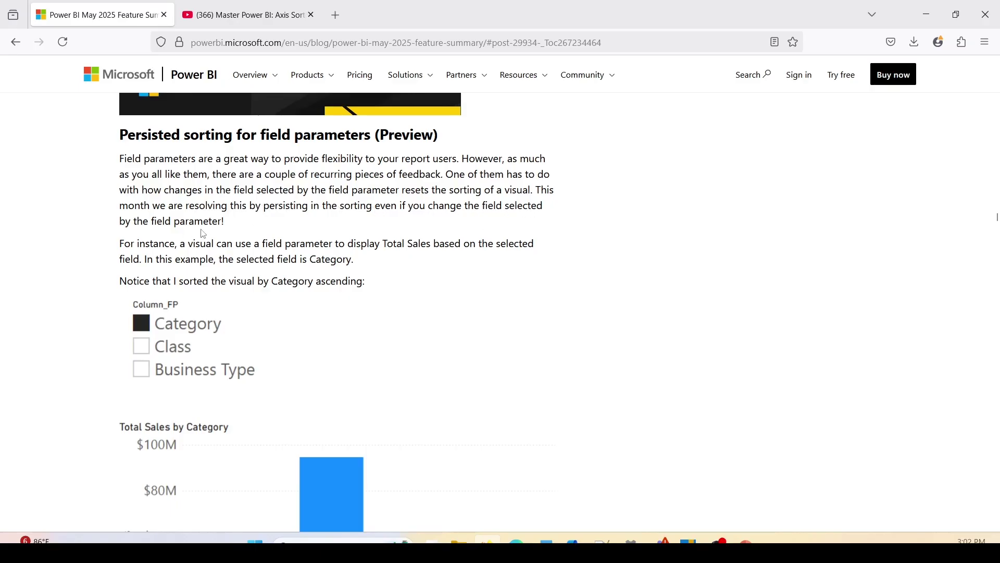
pyautogui.scroll(-1, 203, 234)
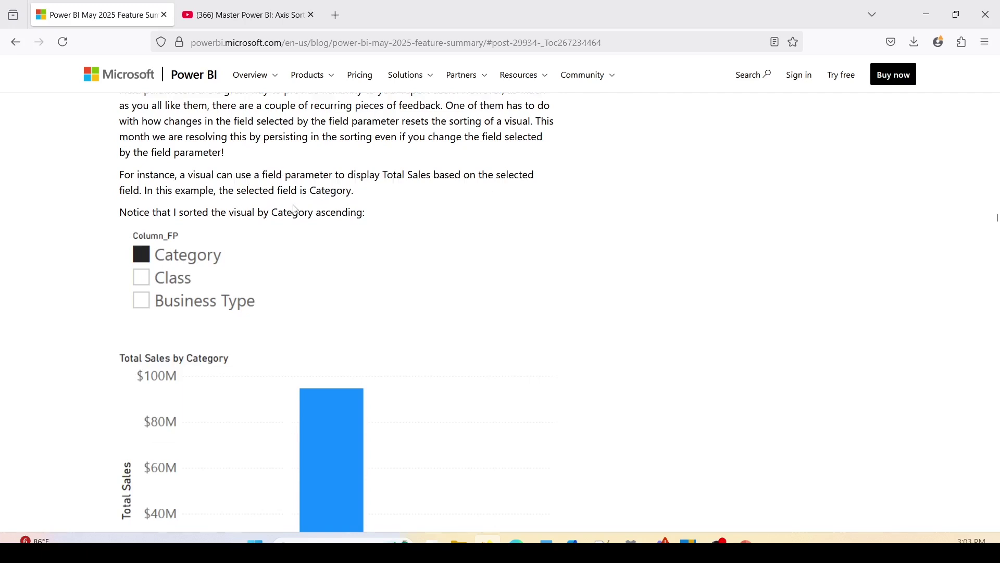
pyautogui.scroll(-1, 296, 208)
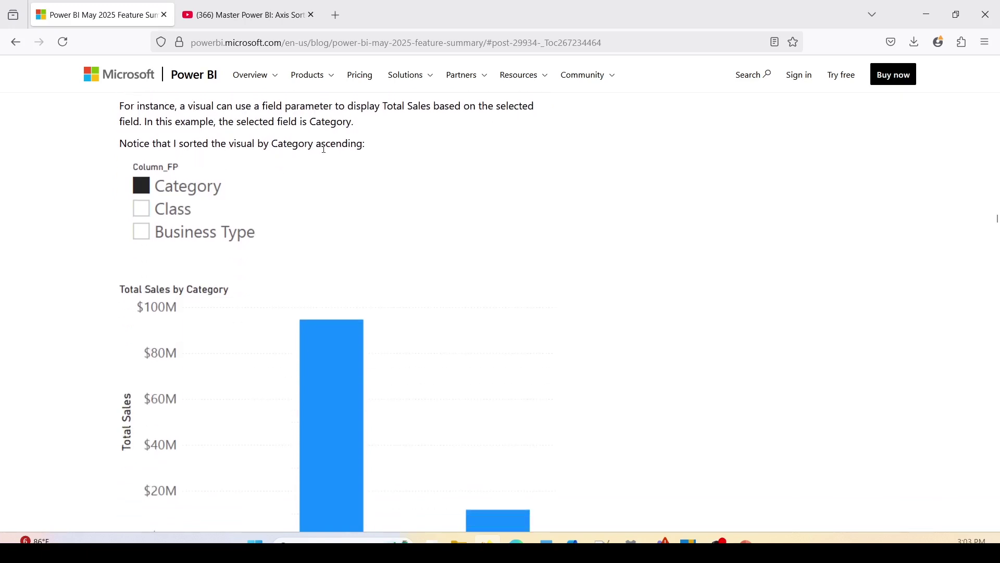
pyautogui.scroll(-5, 329, 150)
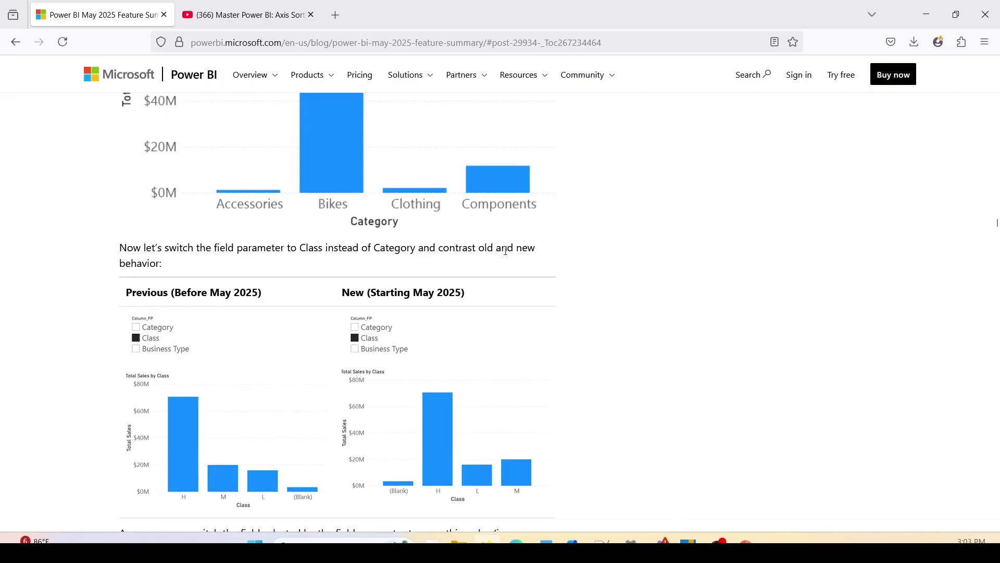
pyautogui.scroll(-2, 518, 251)
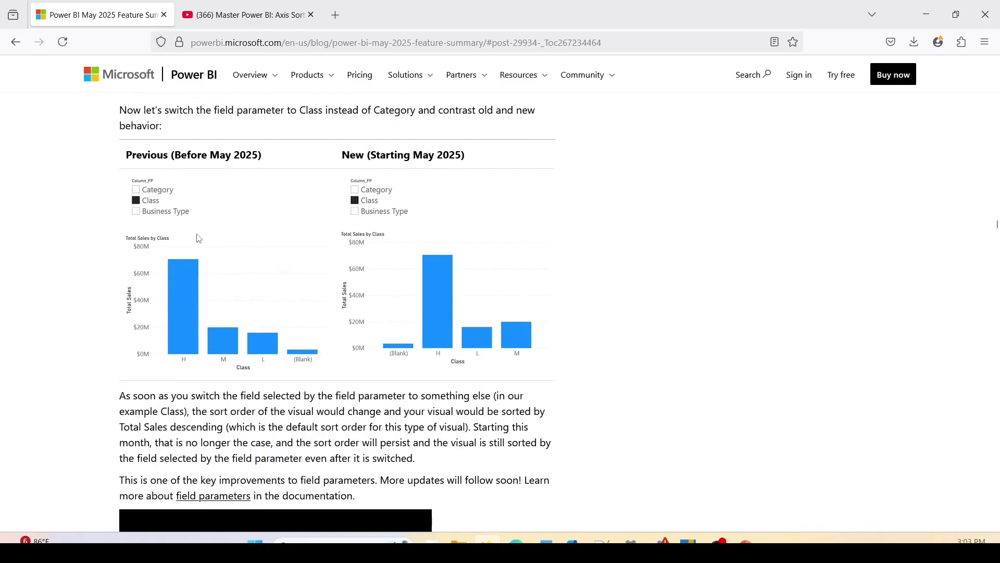
pyautogui.scroll(-1, 397, 223)
pyautogui.scroll(-2, 398, 223)
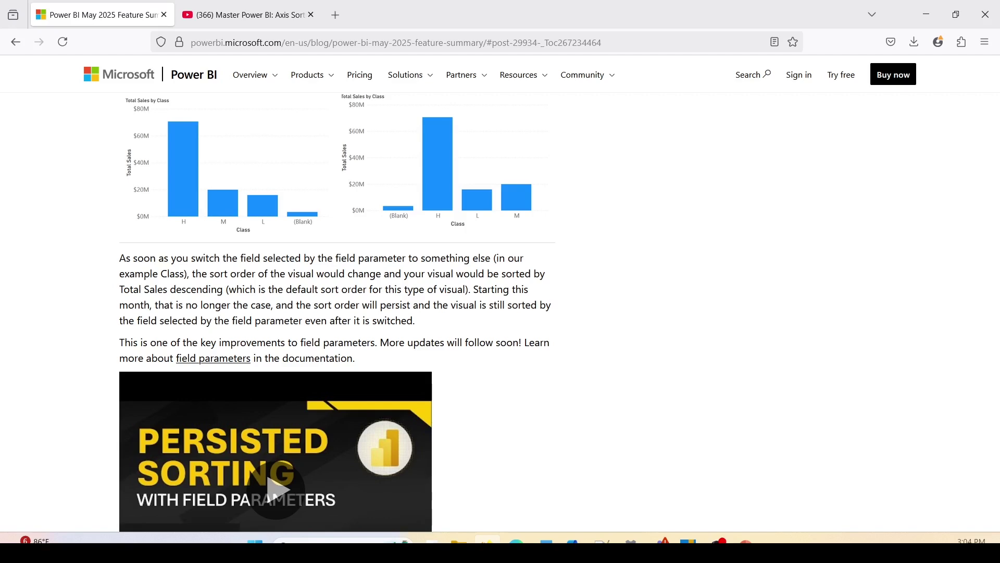
pyautogui.hotkey('alt', 'Tab')
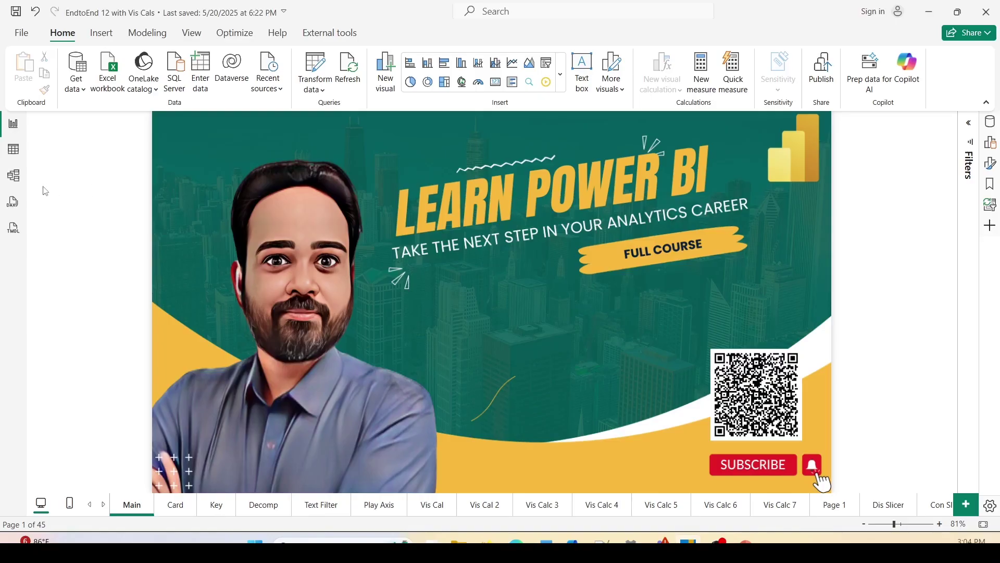
pyautogui.click(18, 190)
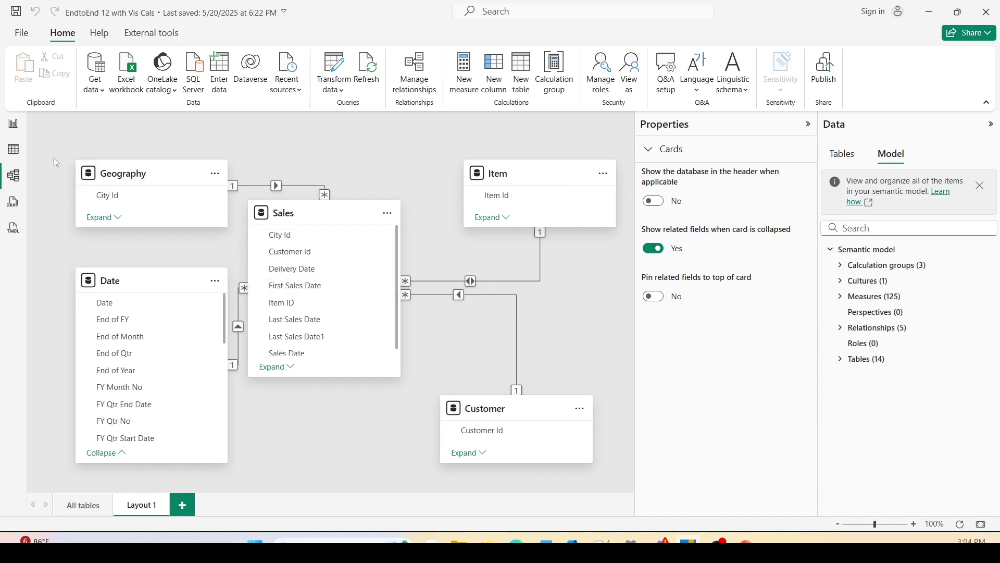
pyautogui.click(19, 133)
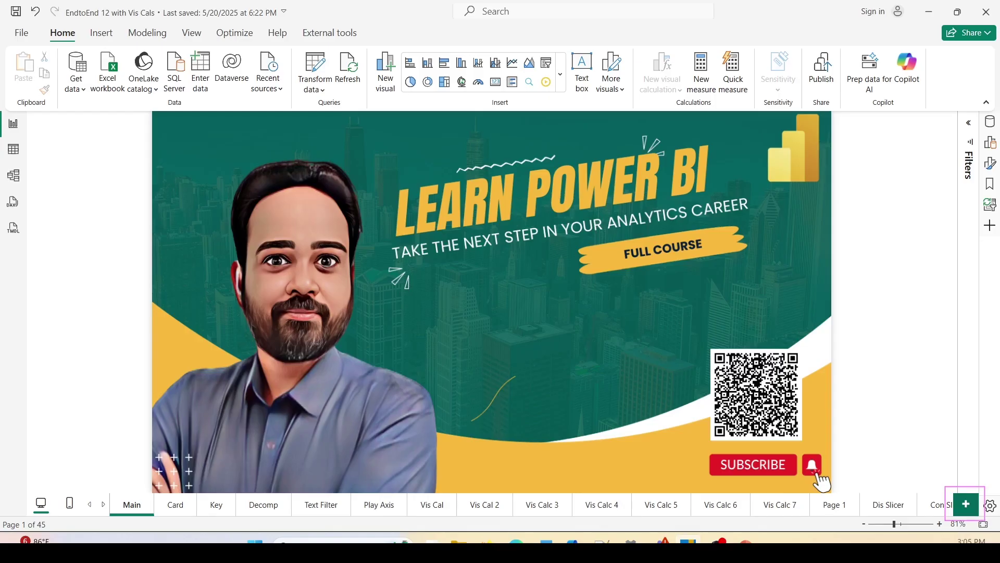
# - Add blank report page Page 25 with the Data and Visualizations panes shown
pyautogui.click(966, 504)
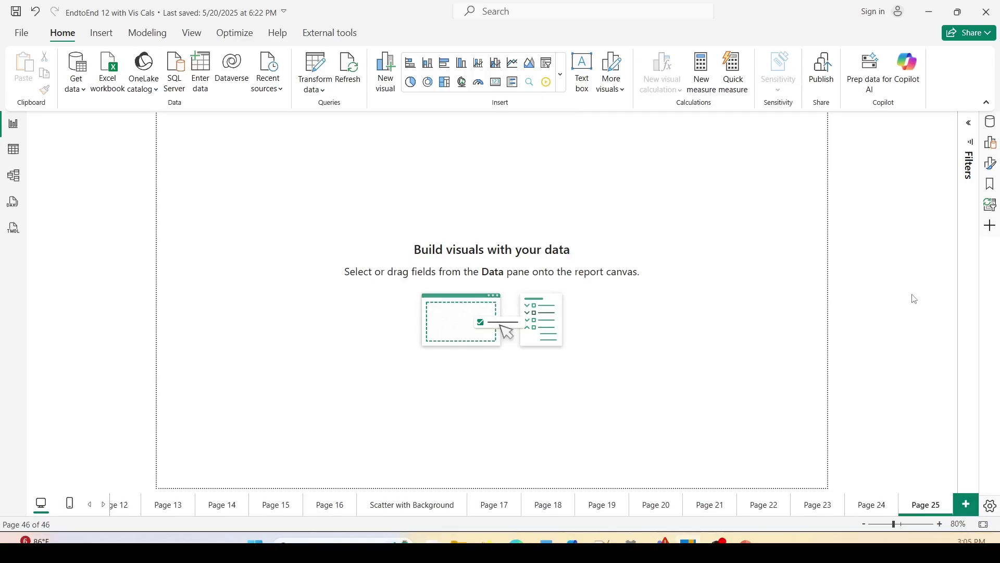
pyautogui.click(990, 122)
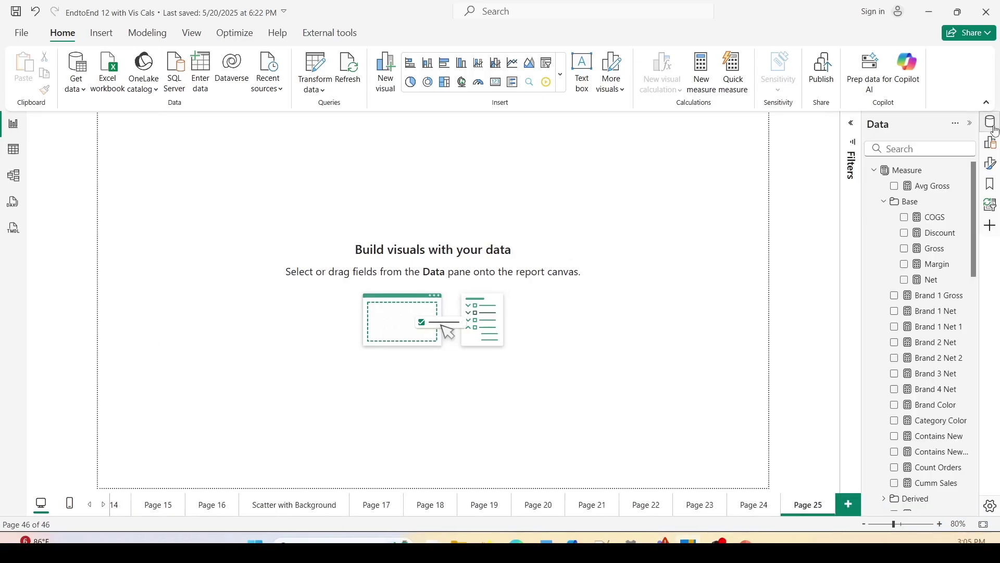
pyautogui.click(993, 166)
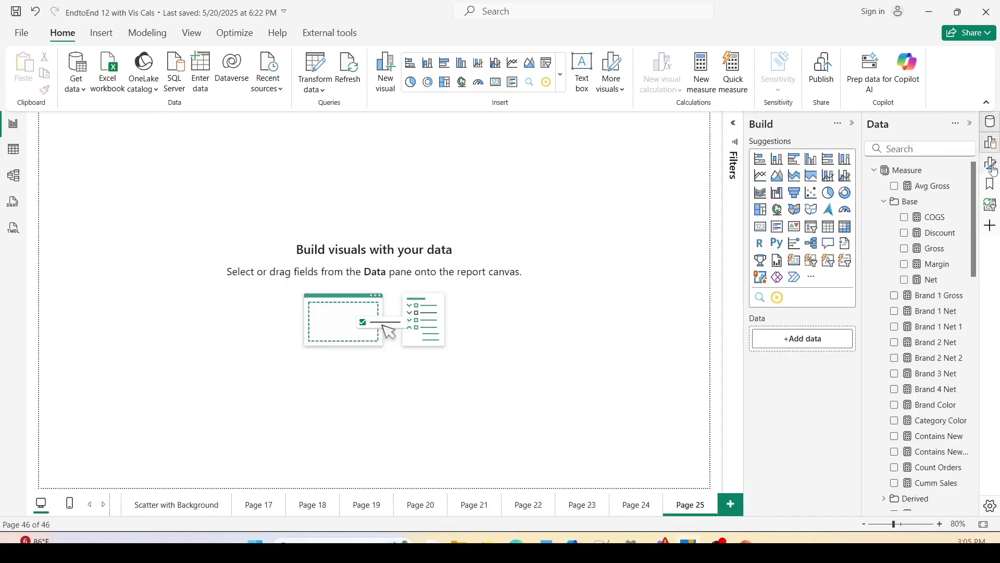
pyautogui.click(145, 42)
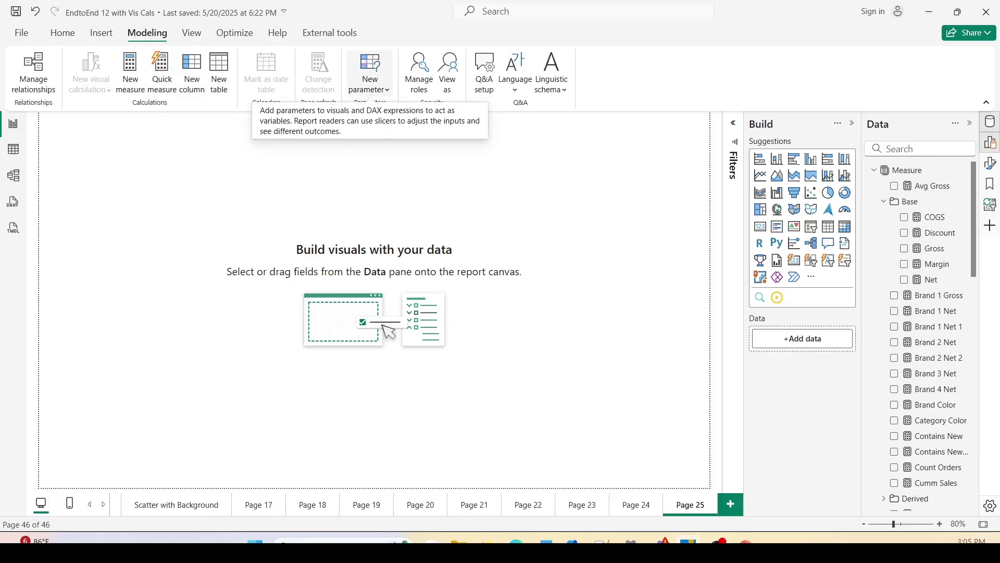
# - Start a new fields parameter named AxisNew and expand the Item table's fields
pyautogui.click(388, 95)
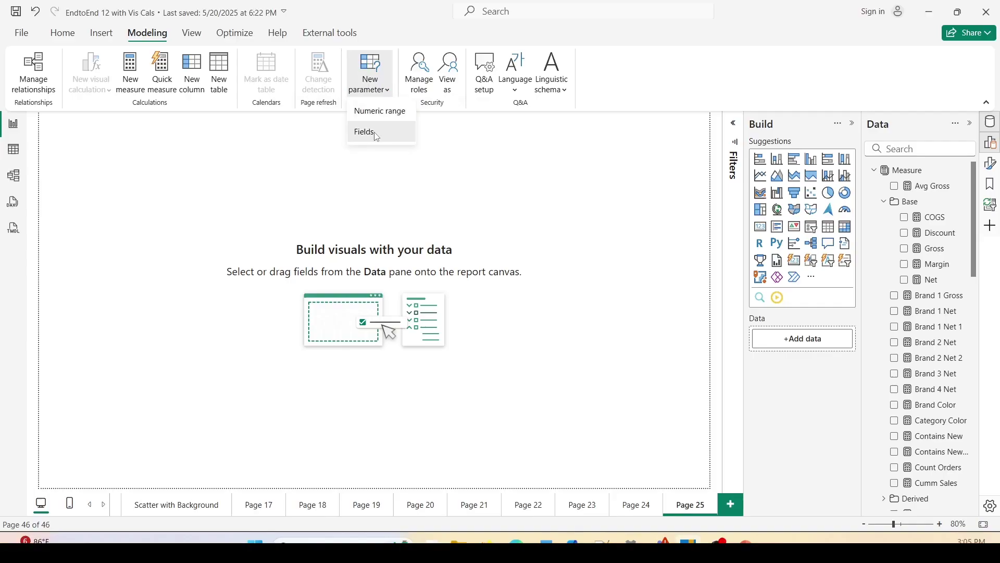
pyautogui.click(377, 136)
pyautogui.doubleClick(335, 190)
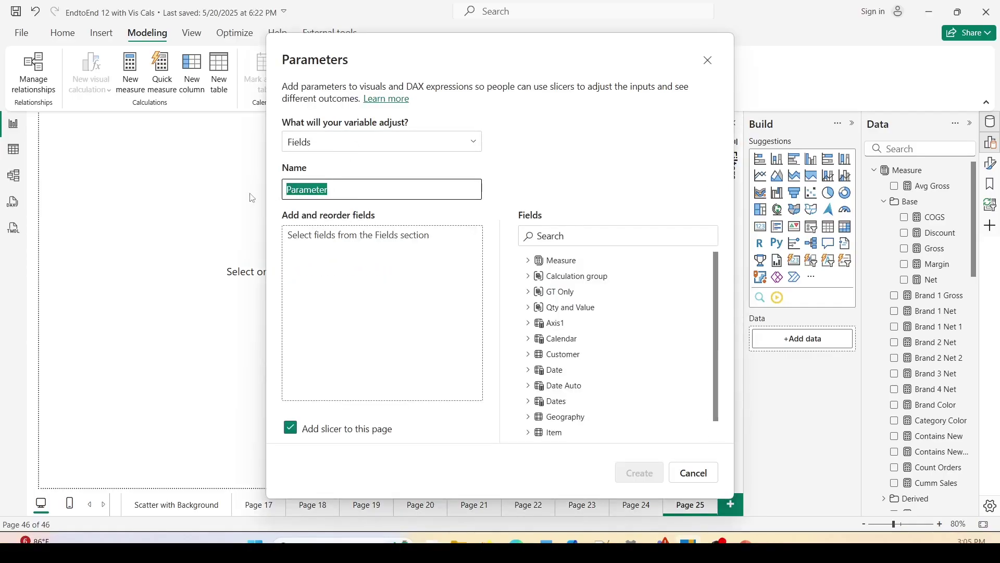
pyautogui.write('AxisNew')
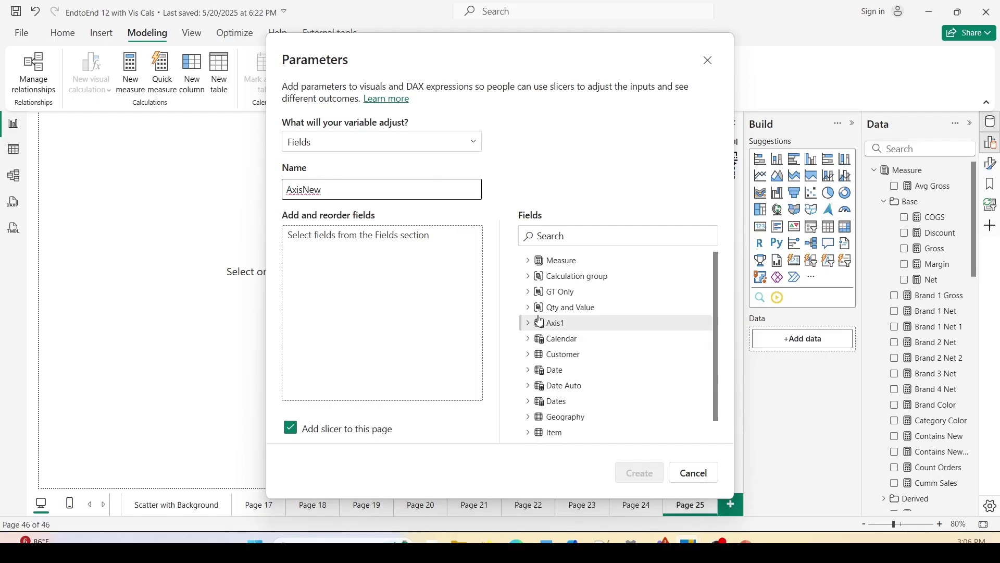
pyautogui.scroll(-1, 534, 339)
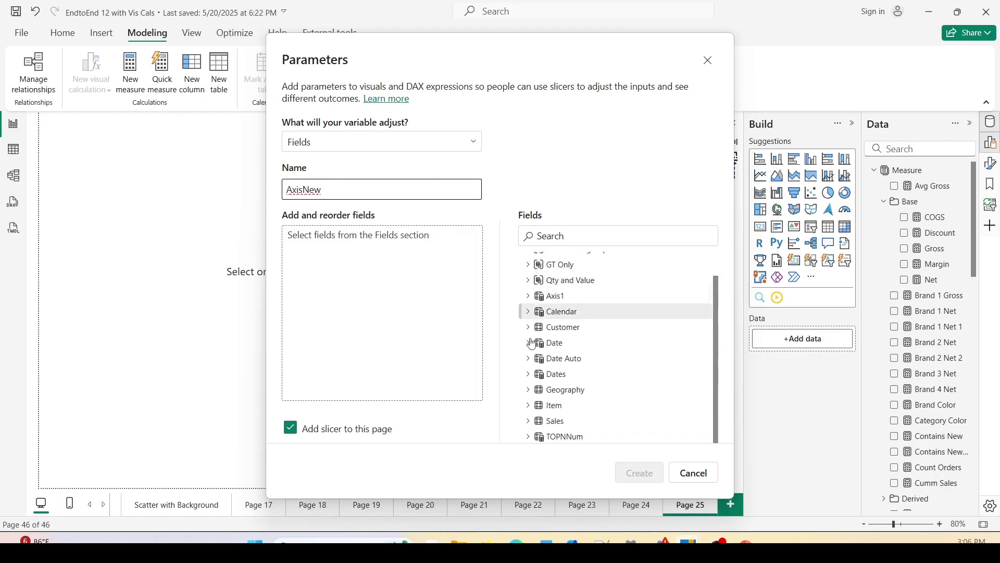
pyautogui.click(538, 411)
pyautogui.scroll(-5, 589, 333)
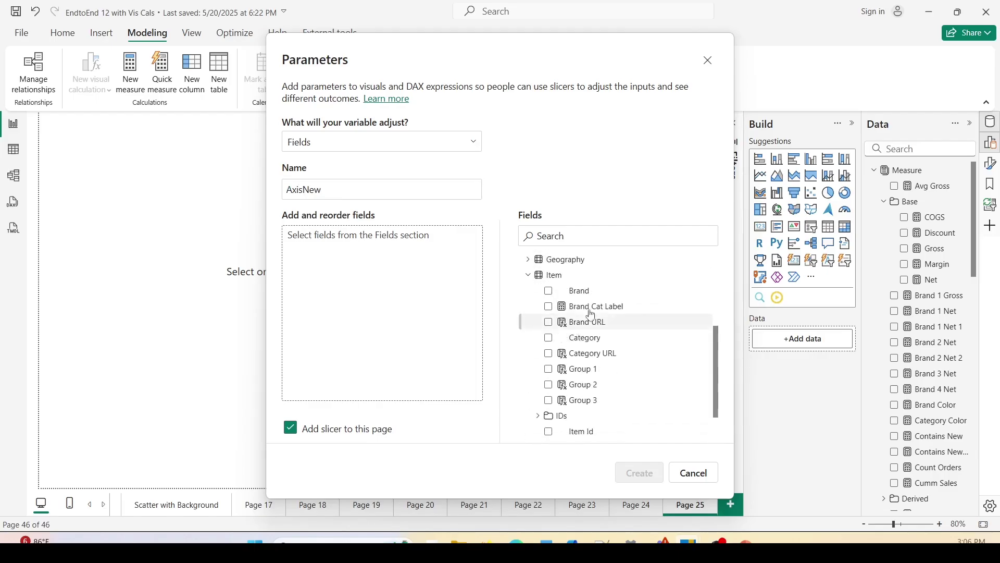
# - Add Brand, Category, Sub Category and Name from Item to the parameter
pyautogui.moveTo(588, 298); pyautogui.dragTo(350, 245)
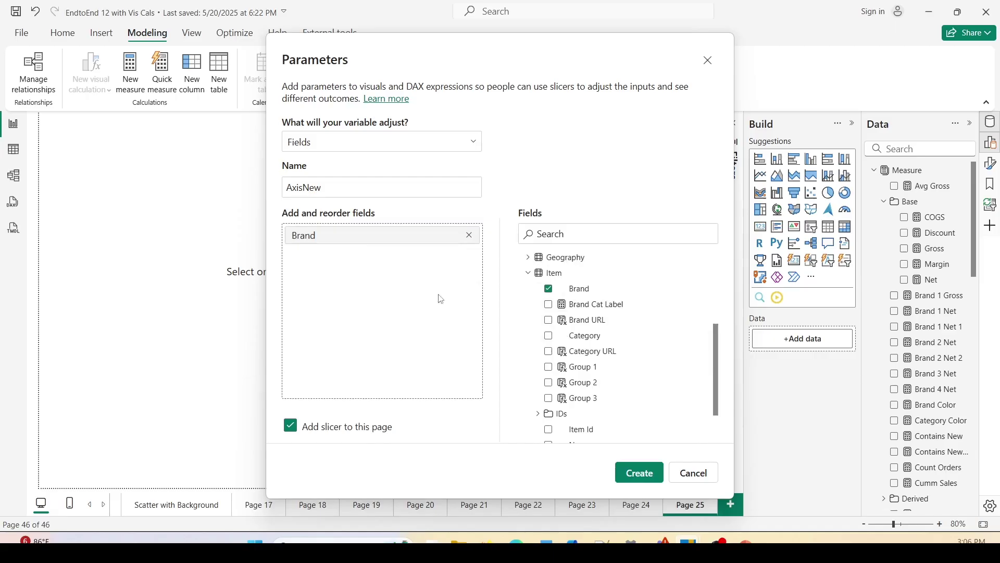
pyautogui.moveTo(583, 335); pyautogui.dragTo(440, 286)
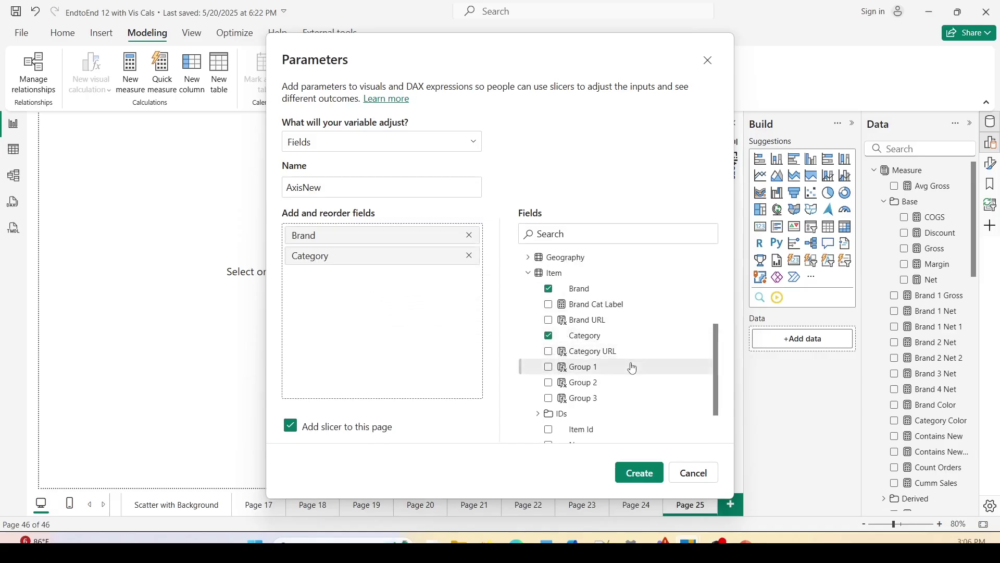
pyautogui.scroll(-2, 632, 364)
pyautogui.moveTo(604, 406); pyautogui.dragTo(375, 284)
pyautogui.moveTo(578, 388); pyautogui.dragTo(375, 302)
pyautogui.scroll(5, 631, 321)
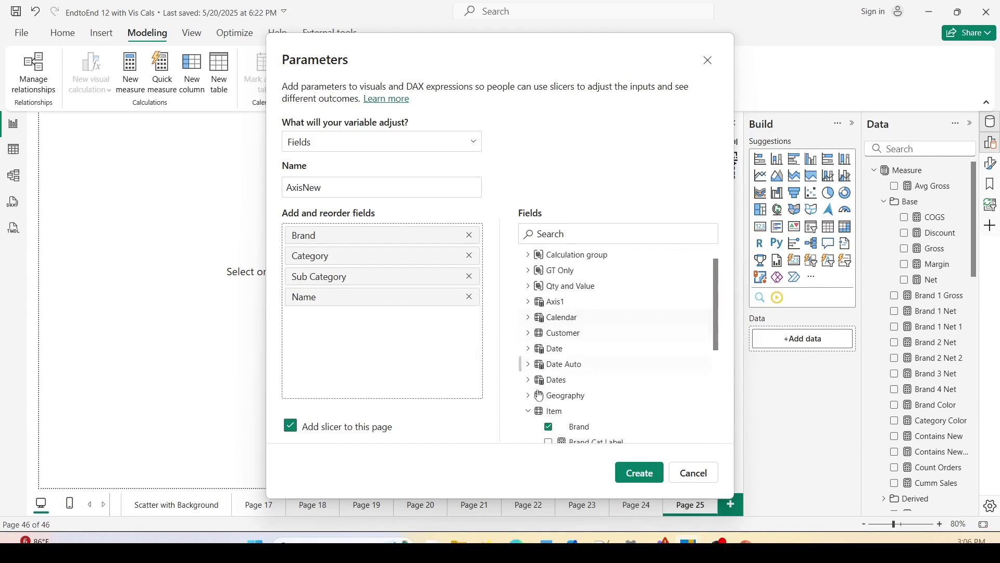
# - Add State and City from Geography, order the six fields, and create AxisNew with its slicer
pyautogui.click(528, 397)
pyautogui.scroll(-2, 578, 284)
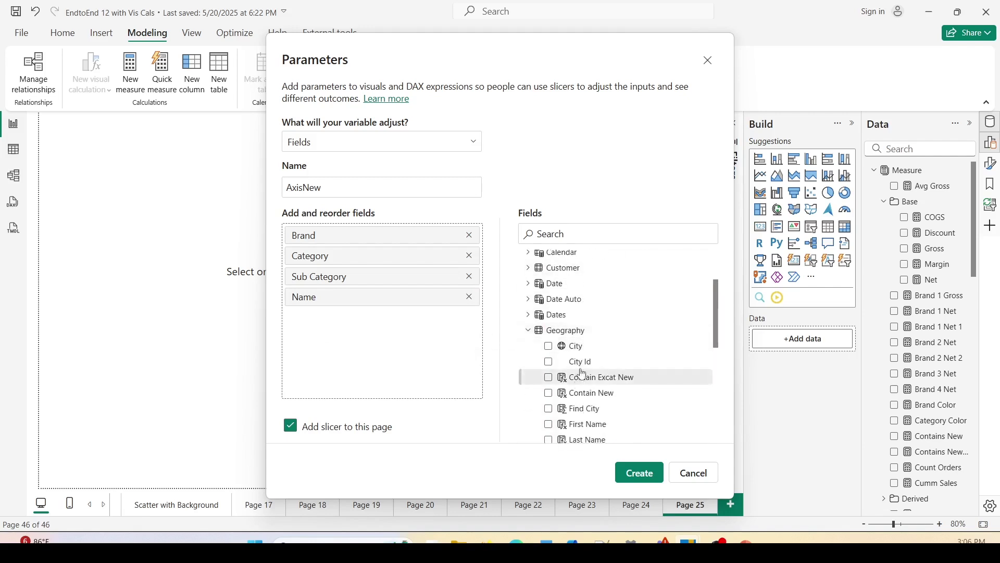
pyautogui.scroll(-3, 593, 365)
pyautogui.moveTo(576, 341); pyautogui.dragTo(386, 319)
pyautogui.scroll(3, 576, 351)
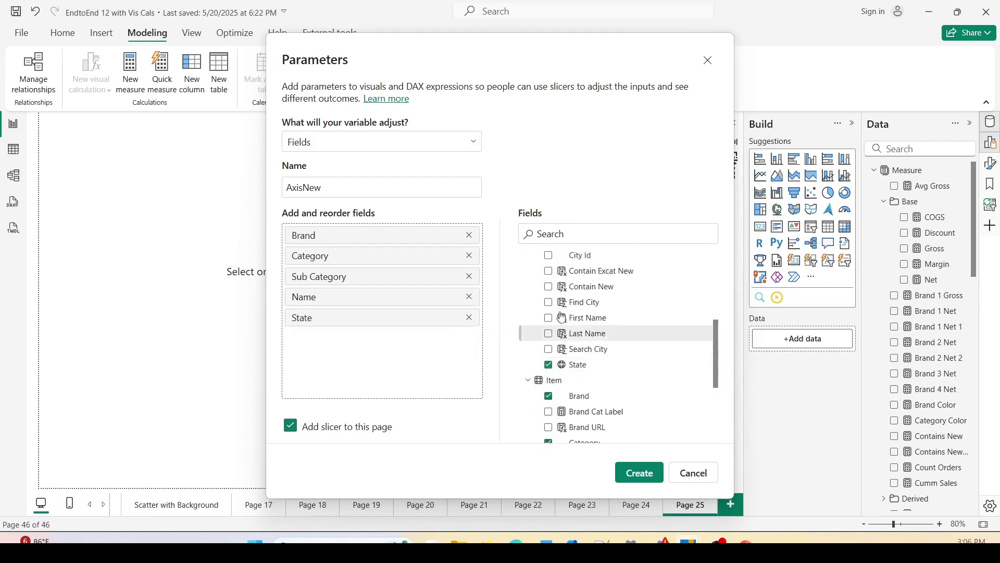
pyautogui.moveTo(576, 351); pyautogui.dragTo(405, 365)
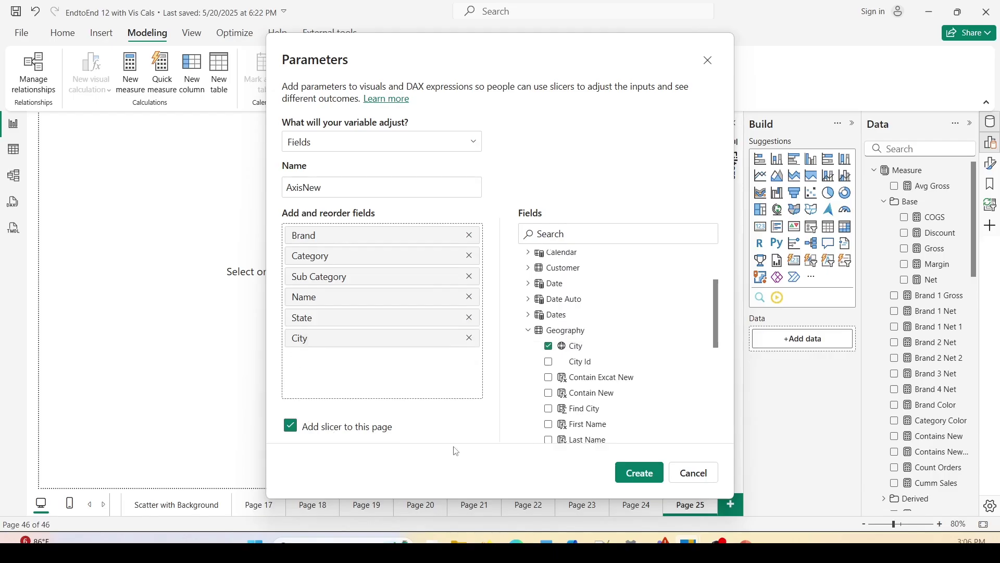
pyautogui.moveTo(260, 411); pyautogui.dragTo(438, 444)
pyautogui.moveTo(611, 456); pyautogui.dragTo(669, 489)
pyautogui.press('Escape')
pyautogui.click(645, 475)
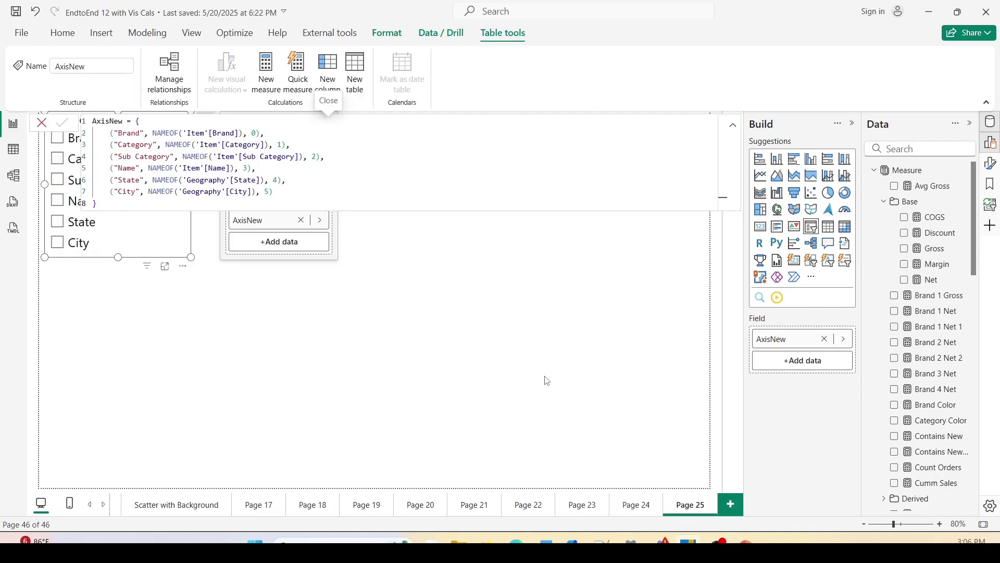
# - Collapse the AxisNew formula to one line and deselect the slicer
pyautogui.click(149, 230)
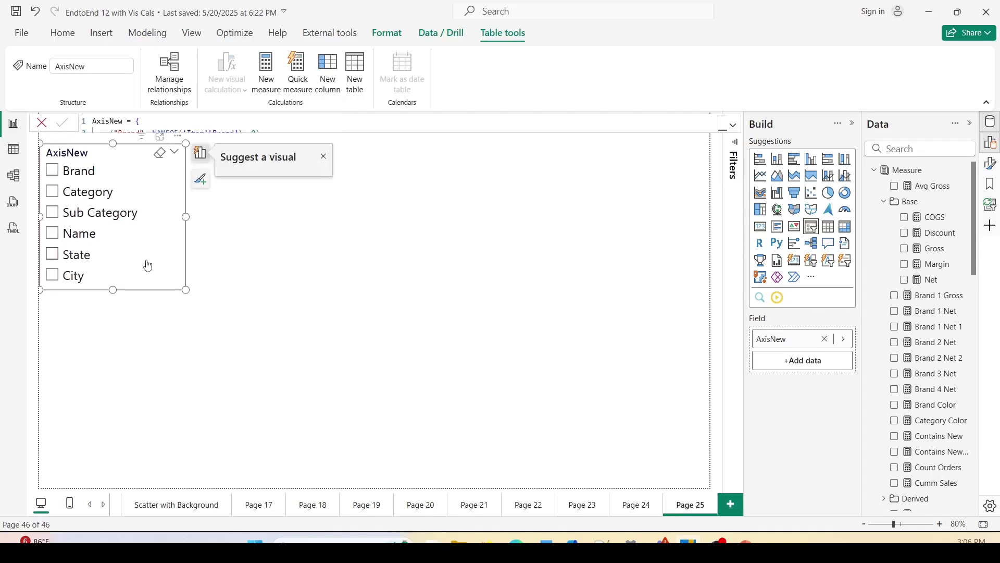
pyautogui.click(548, 276)
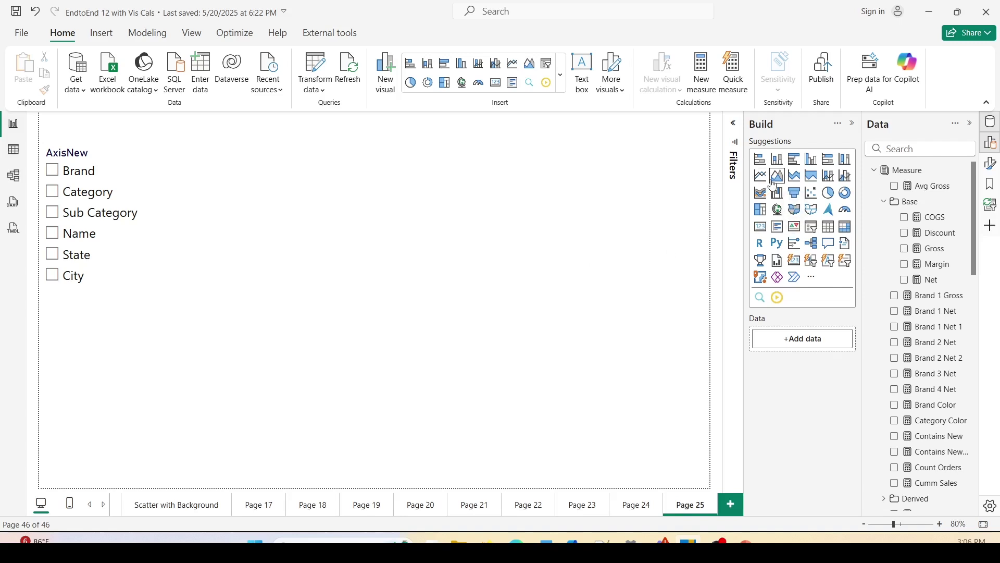
# - Add a clustered column chart and enlarge it across the page's right side
pyautogui.click(812, 165)
pyautogui.moveTo(163, 363); pyautogui.dragTo(336, 257)
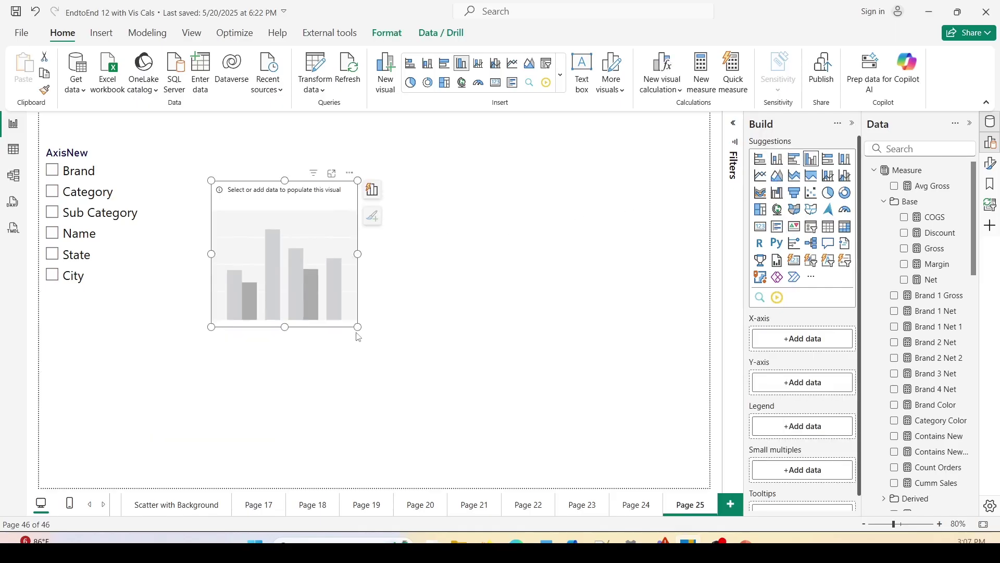
pyautogui.moveTo(357, 326); pyautogui.dragTo(709, 488)
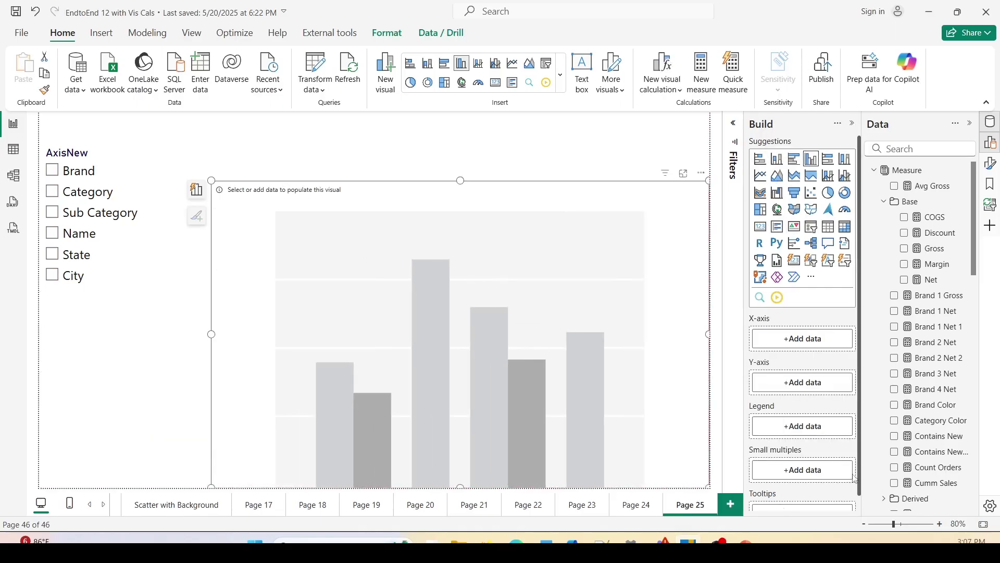
# - Put AxisNew on the chart's X-axis and Net on its Y-axis
pyautogui.scroll(-10, 948, 313)
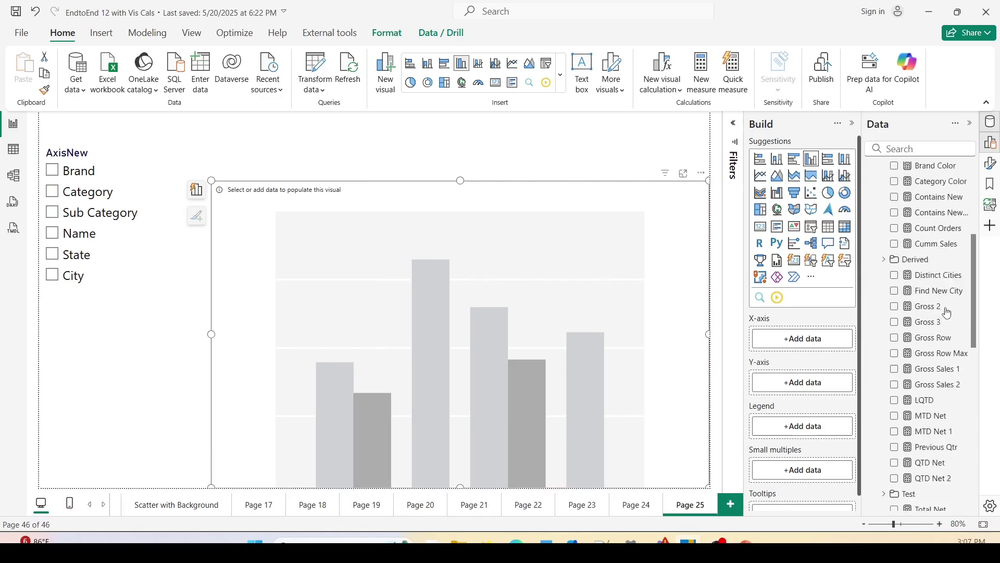
pyautogui.scroll(-5, 947, 312)
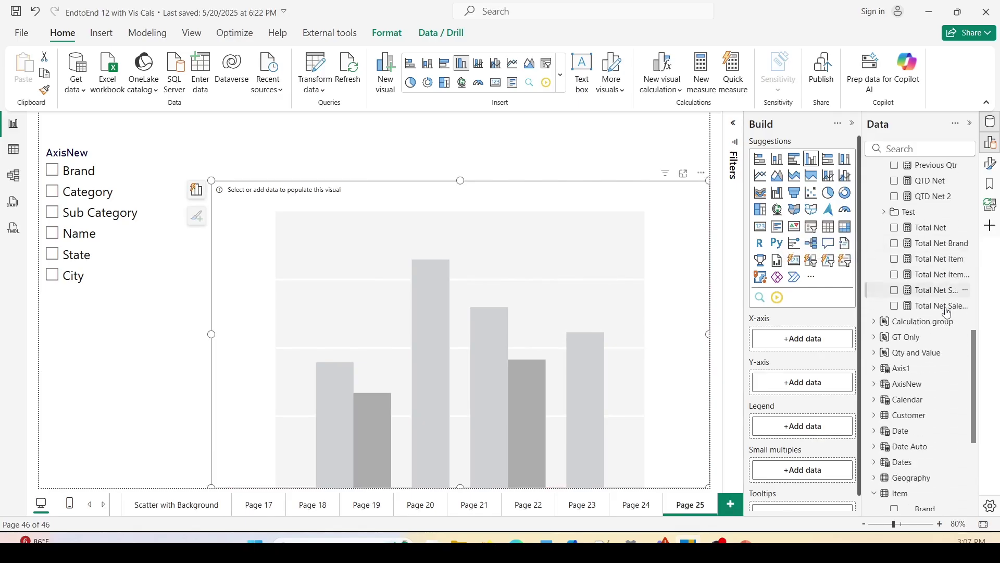
pyautogui.click(875, 319)
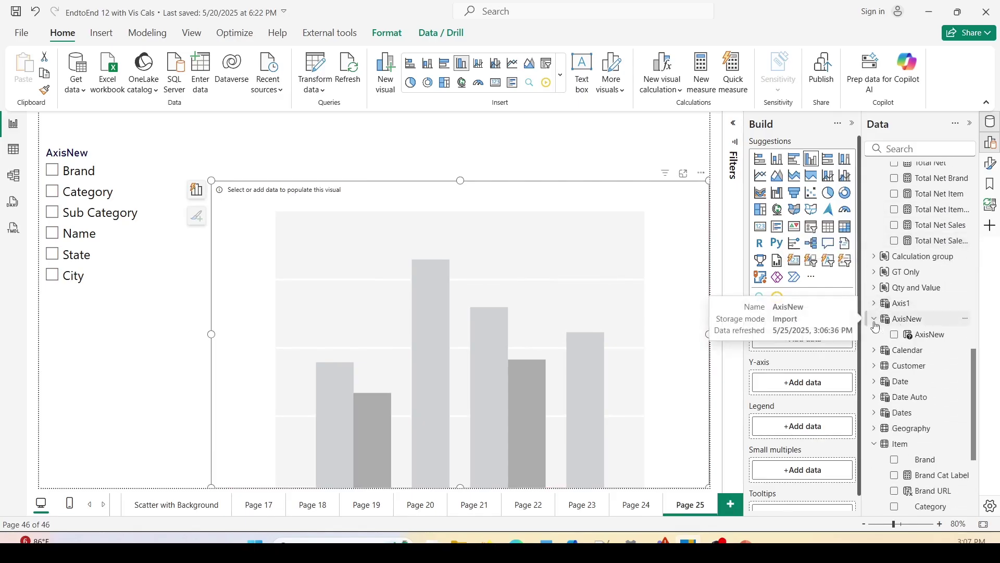
pyautogui.moveTo(931, 336); pyautogui.dragTo(817, 336)
pyautogui.scroll(15, 931, 280)
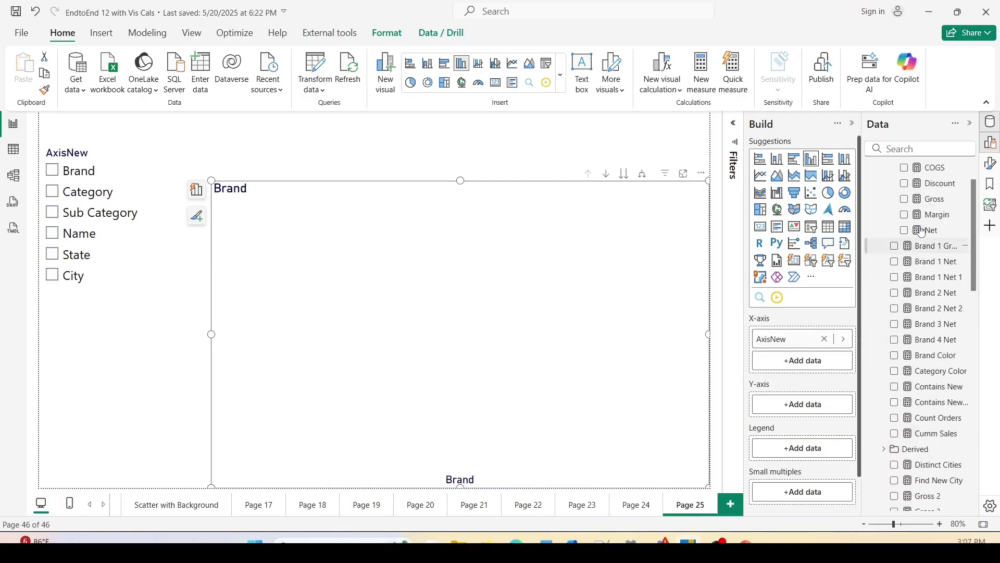
pyautogui.moveTo(931, 280); pyautogui.dragTo(811, 405)
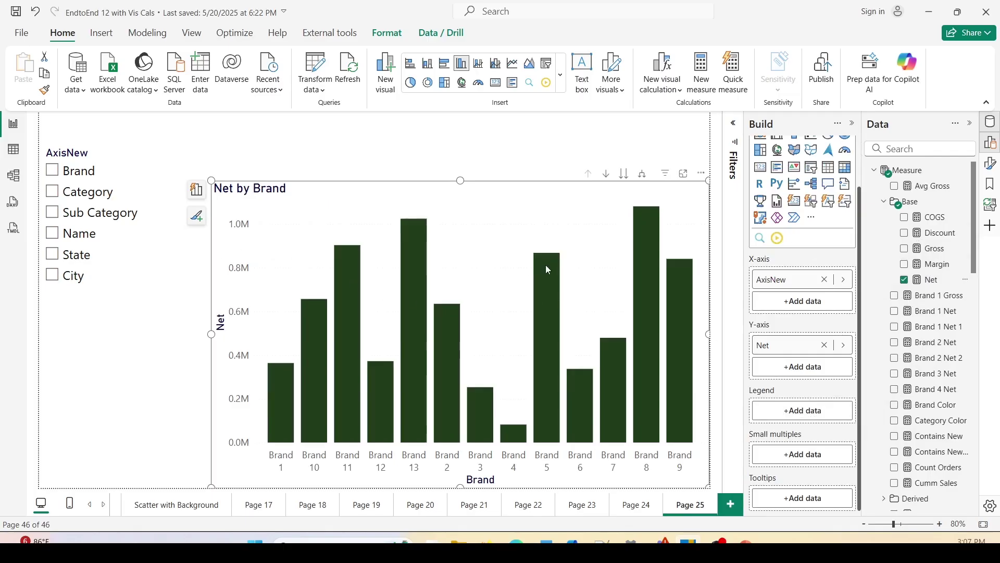
pyautogui.moveTo(546, 265)
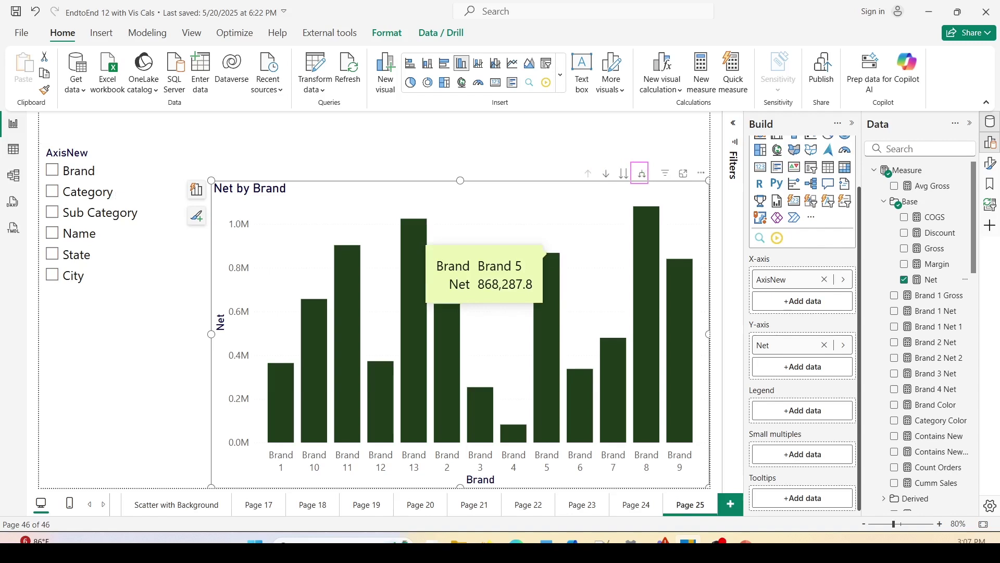
# - Select Brand in the AxisNew slicer and sort the chart's axis by Brand ascending
pyautogui.click(53, 172)
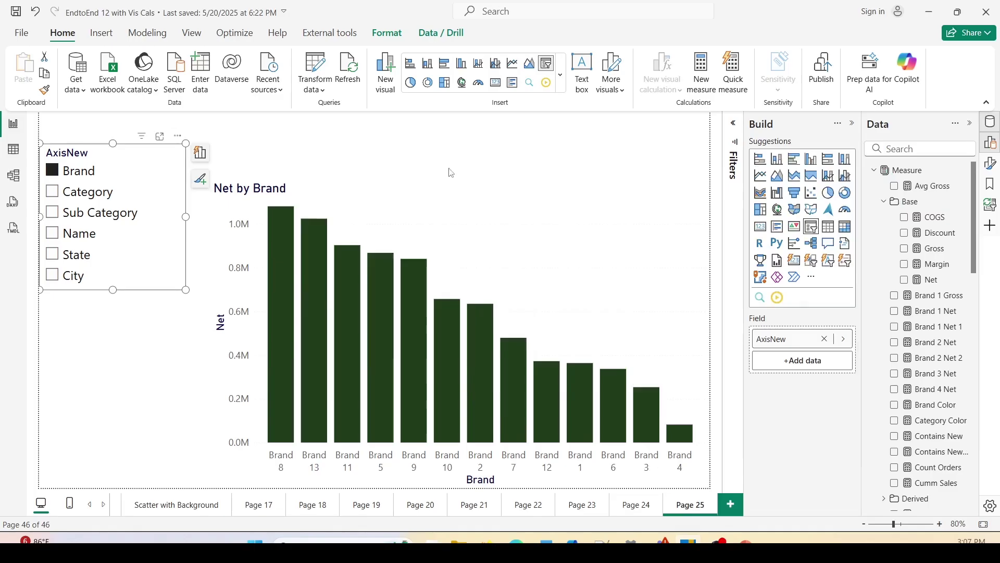
pyautogui.click(619, 202)
pyautogui.click(701, 173)
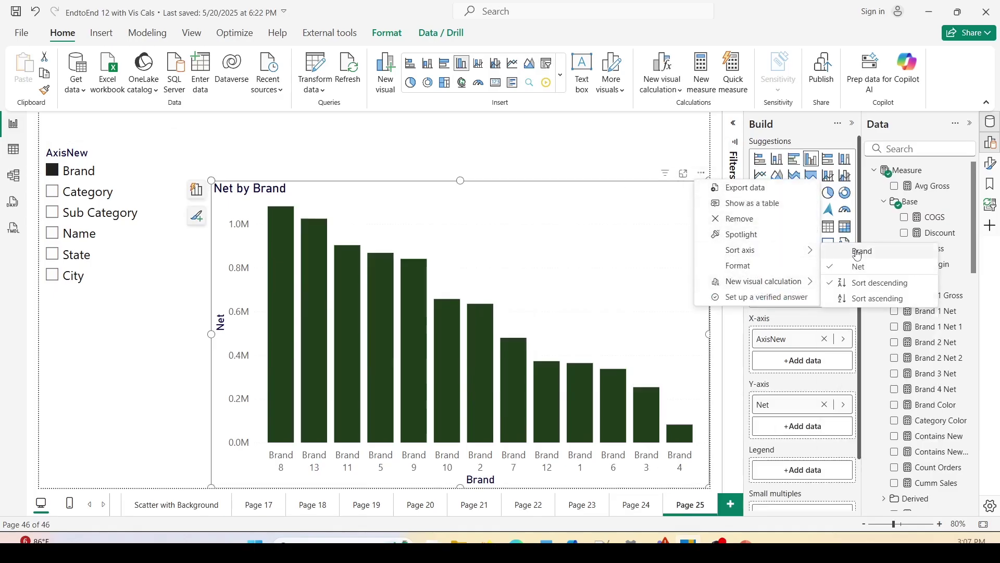
pyautogui.click(858, 252)
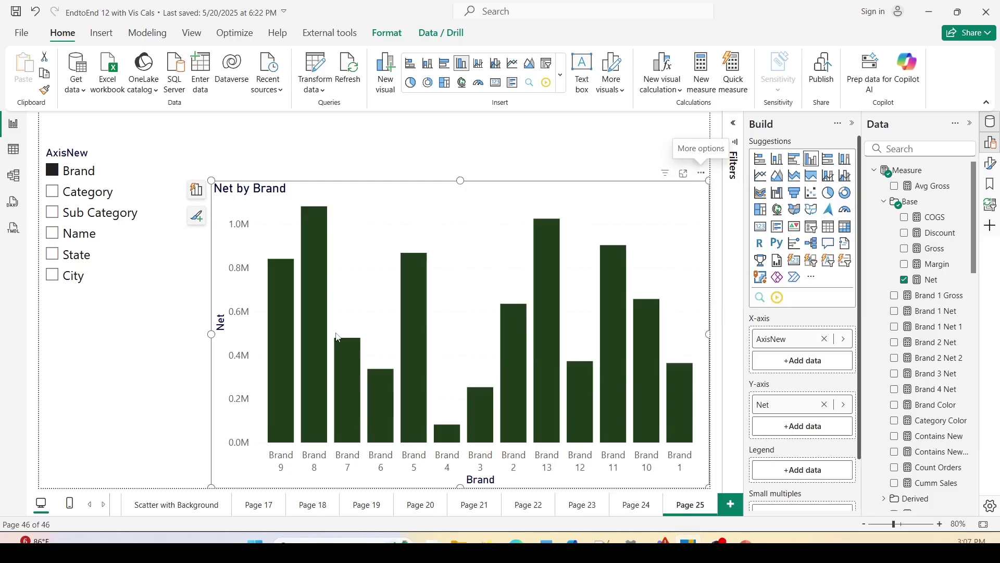
pyautogui.click(702, 172)
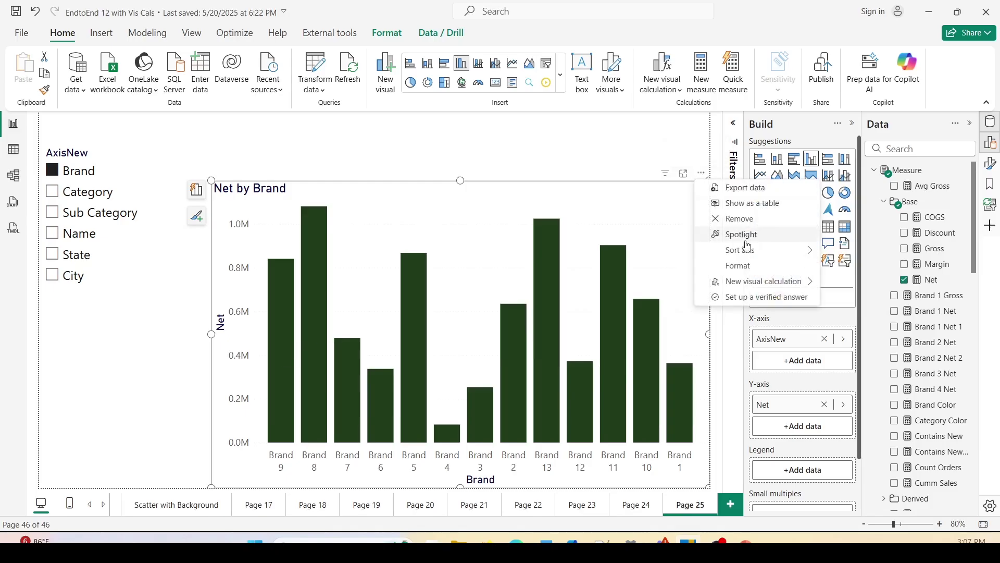
pyautogui.moveTo(761, 250)
pyautogui.click(873, 298)
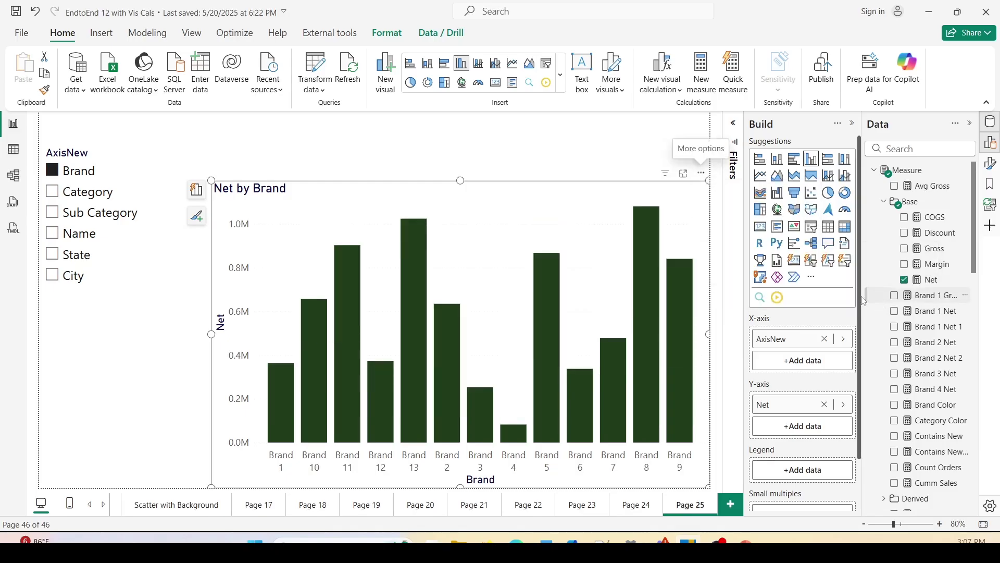
# - Switch the AxisNew slicer to Category and inspect the chart's axis order
pyautogui.click(51, 194)
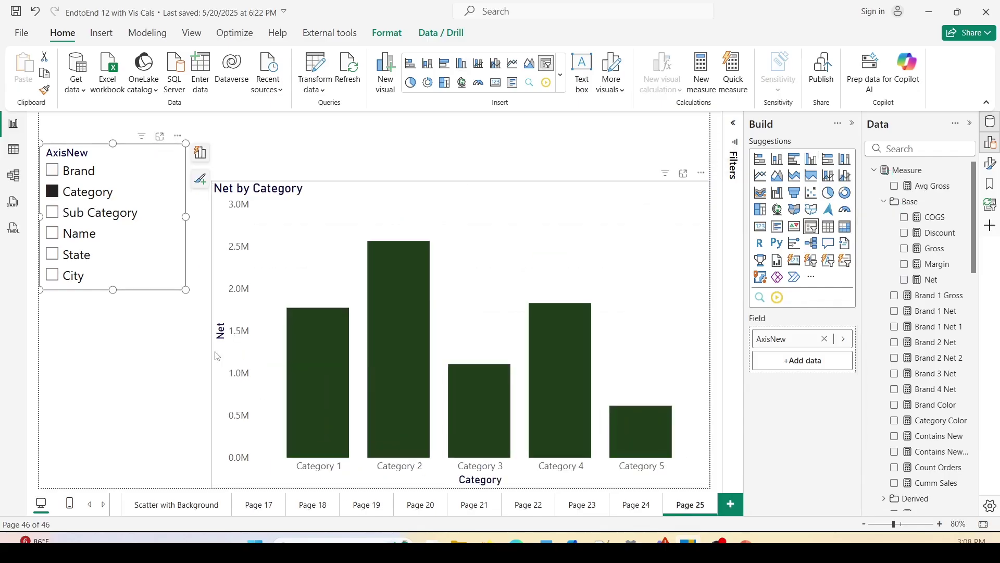
pyautogui.moveTo(269, 233); pyautogui.dragTo(348, 506)
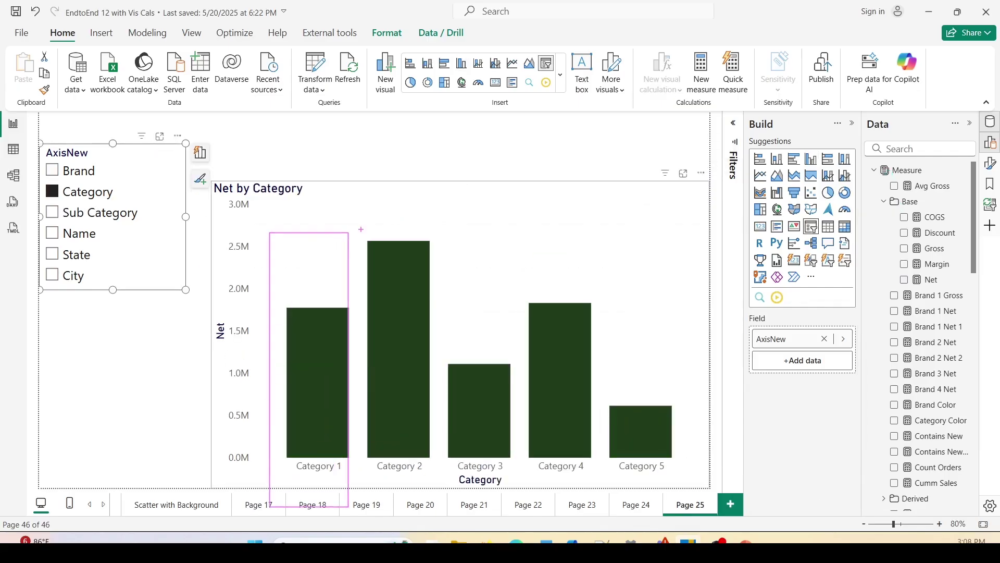
pyautogui.moveTo(364, 223); pyautogui.dragTo(453, 515)
pyautogui.moveTo(443, 324); pyautogui.dragTo(509, 494)
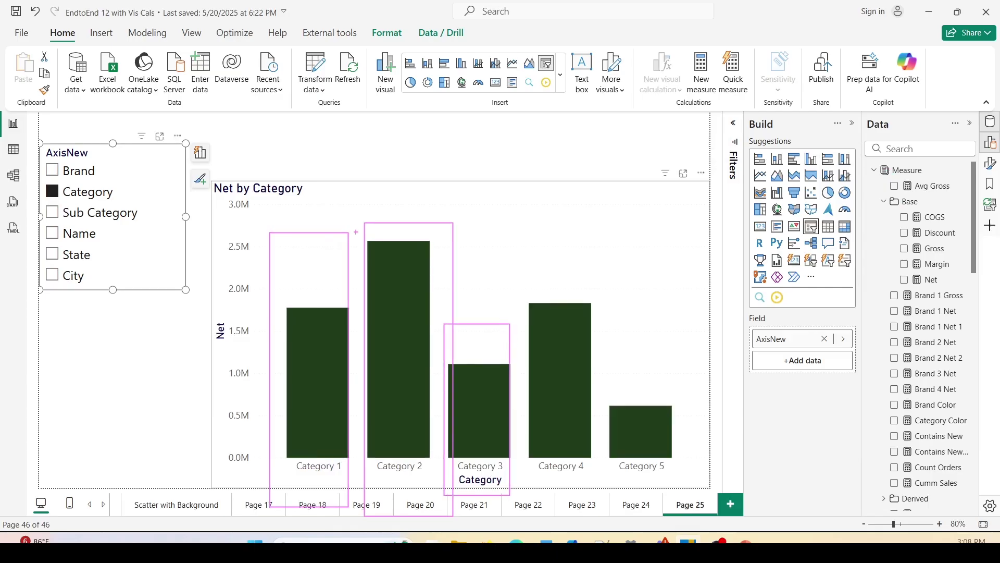
pyautogui.moveTo(340, 228); pyautogui.dragTo(486, 264)
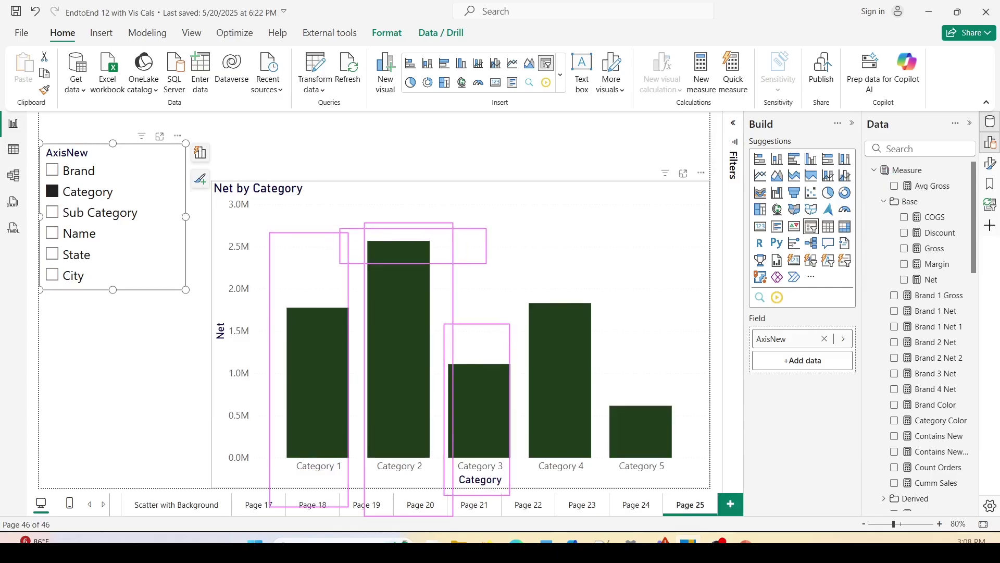
pyautogui.press('Escape')
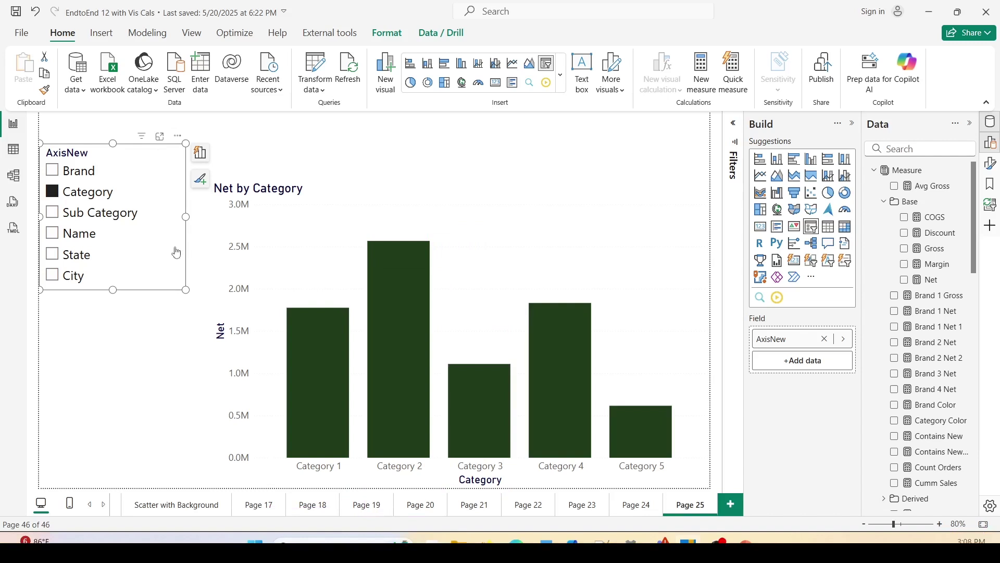
# - Step the slicer through Sub Category and State to City, showing Net by City alphabetically
pyautogui.click(117, 214)
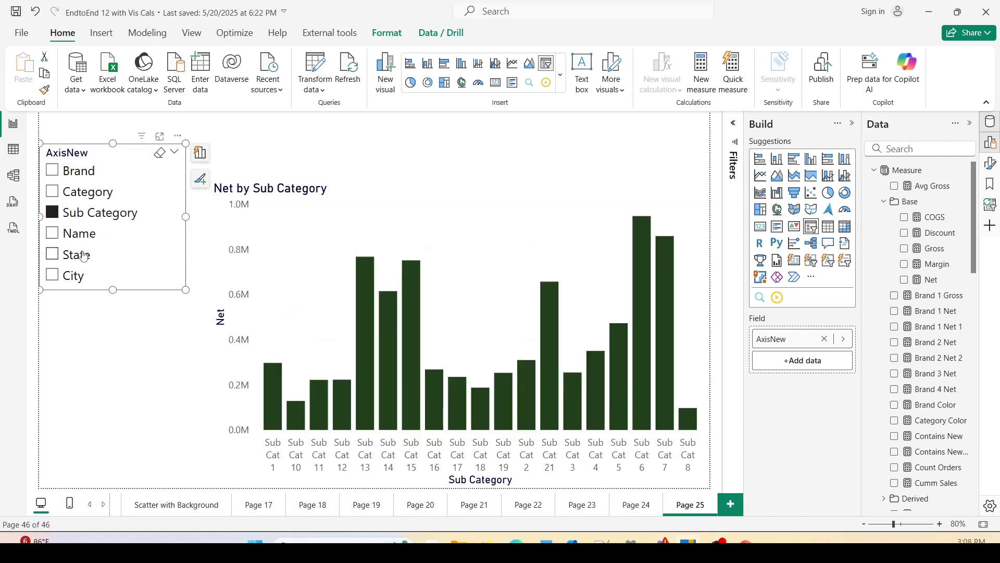
pyautogui.click(54, 261)
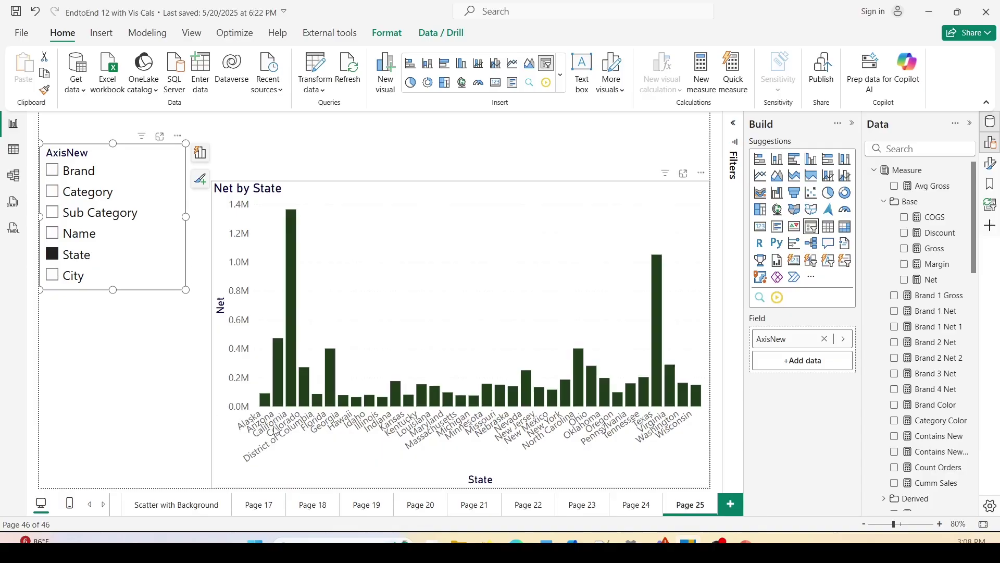
pyautogui.click(53, 276)
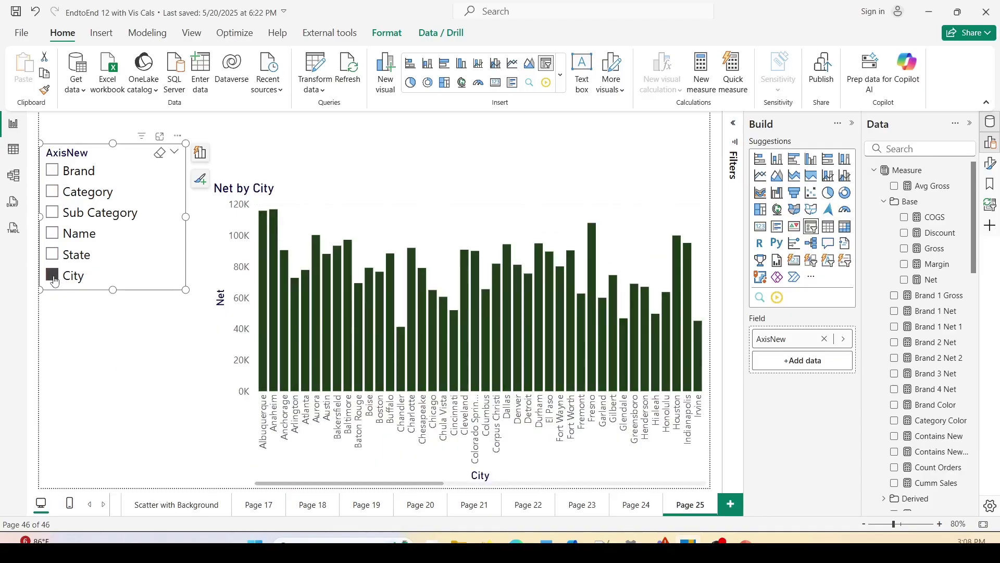